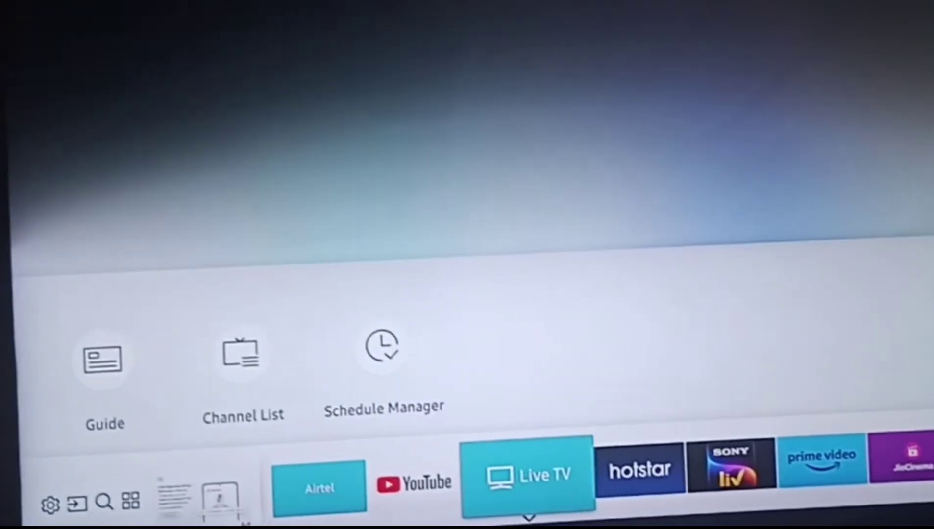
Move left along the home bar past Airtel and the ad tile to APPS.
{"action": "key", "text": "Left"}
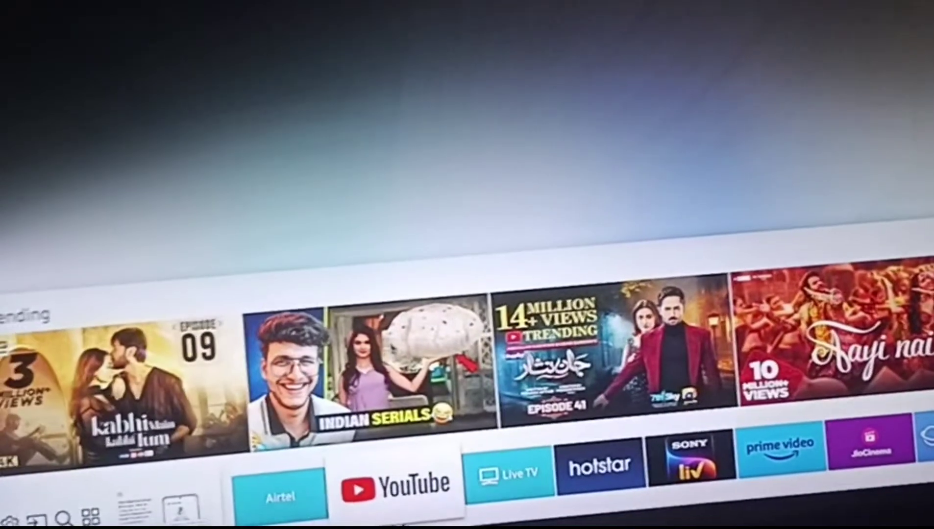
{"action": "key", "text": "Left"}
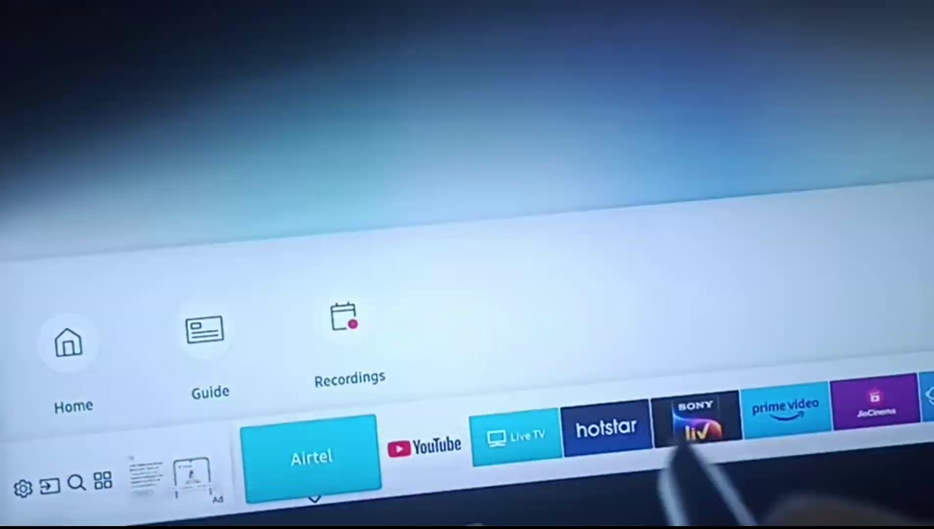
{"action": "key", "text": "Left"}
{"action": "key", "text": "Left"}
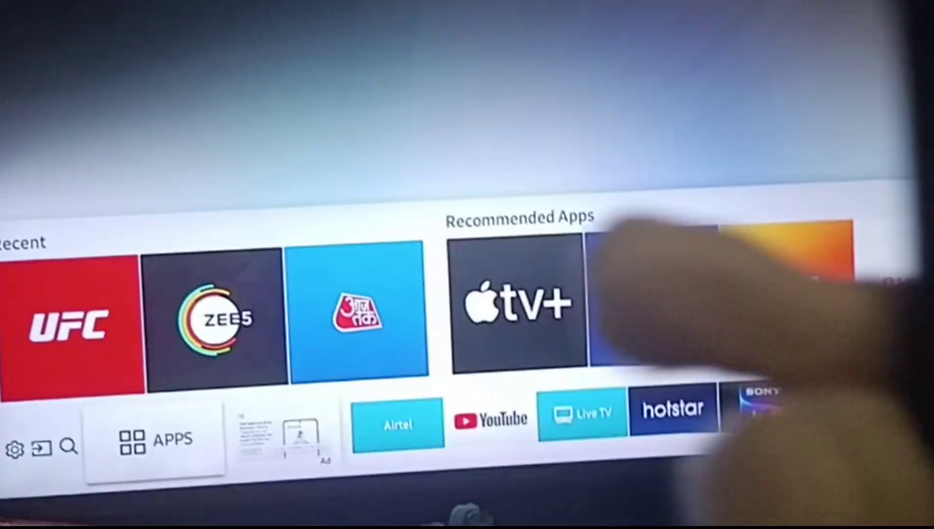
Open the Apps hub and its Settings page listing installed apps with auto update.
{"action": "key", "text": "Return"}
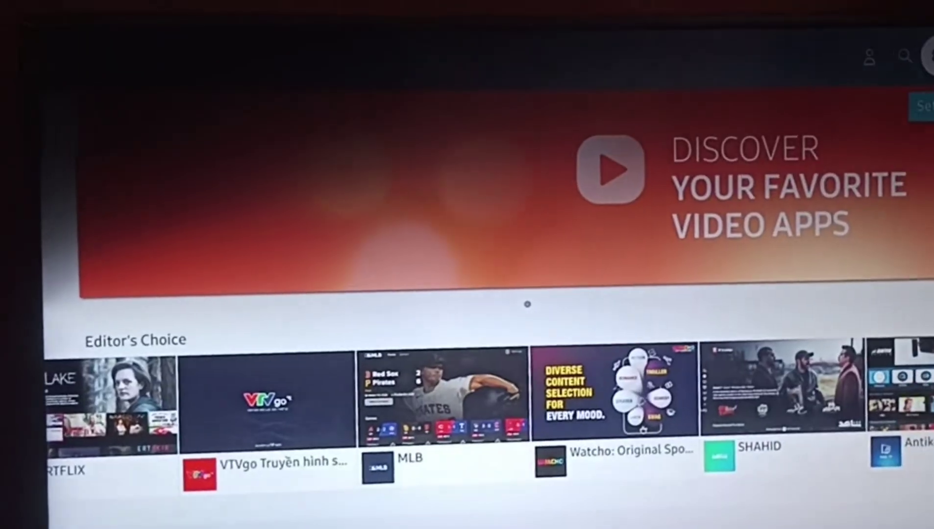
{"action": "key", "text": "Left"}
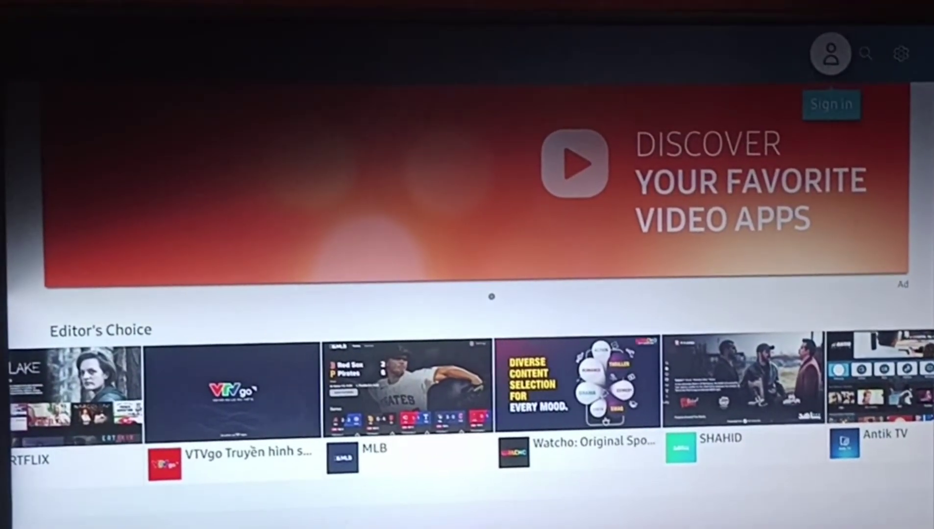
{"action": "key", "text": "Right"}
{"action": "key", "text": "Right"}
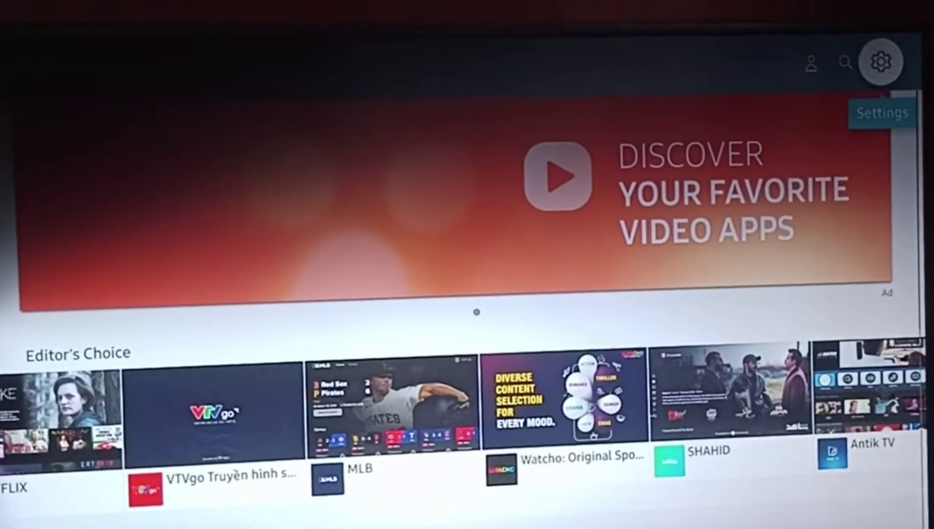
{"action": "key", "text": "Return"}
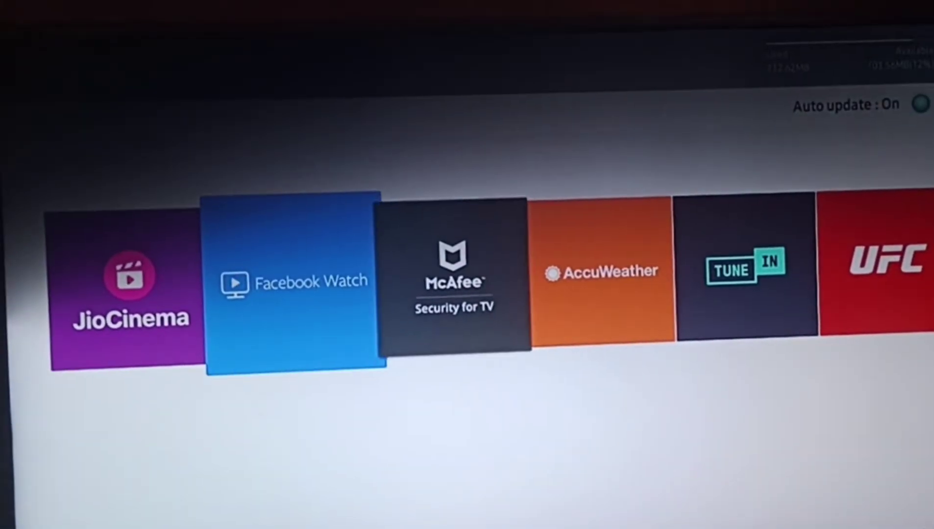
Select Prime Video in the installed apps list and highlight its Reinstall option.
{"action": "key", "text": "Right"}
{"action": "key", "text": "Right"}
{"action": "key", "text": "Right"}
{"action": "key", "text": "Right"}
{"action": "key", "text": "Right"}
{"action": "key", "text": "Right"}
{"action": "key", "text": "Right"}
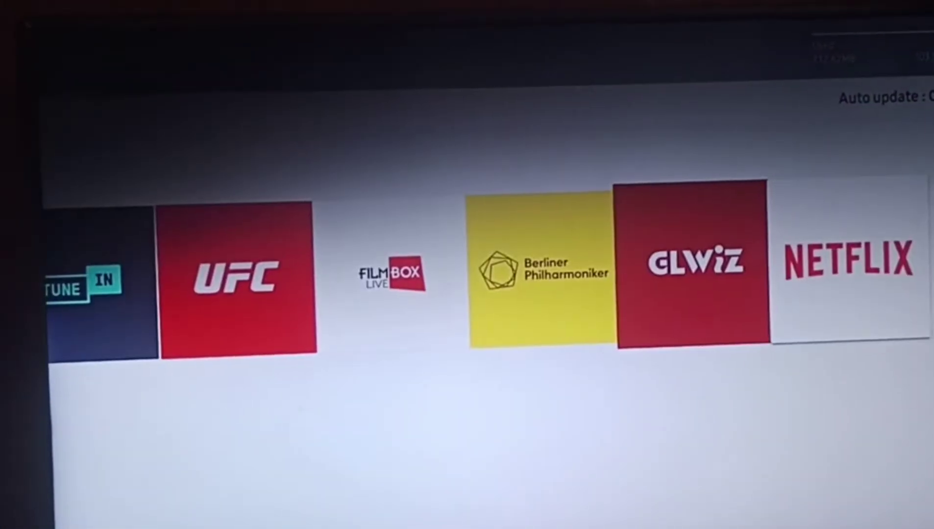
{"action": "key", "text": "Right"}
{"action": "key", "text": "Right"}
{"action": "key", "text": "Right"}
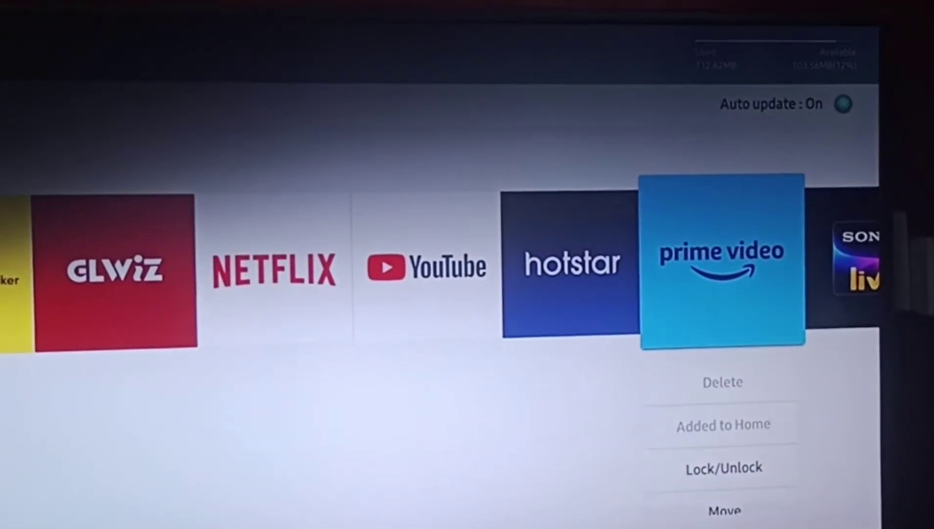
{"action": "key", "text": "Down"}
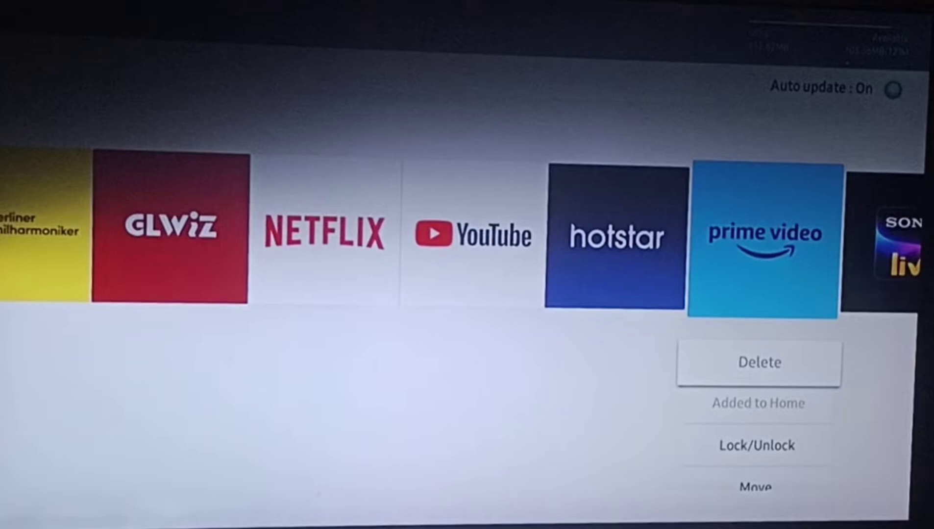
{"action": "key", "text": "Down"}
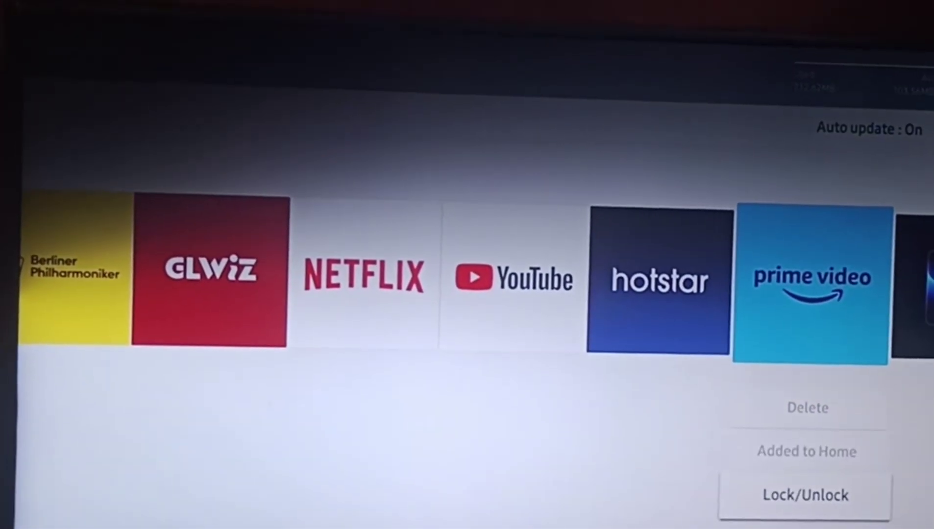
{"action": "key", "text": "Down"}
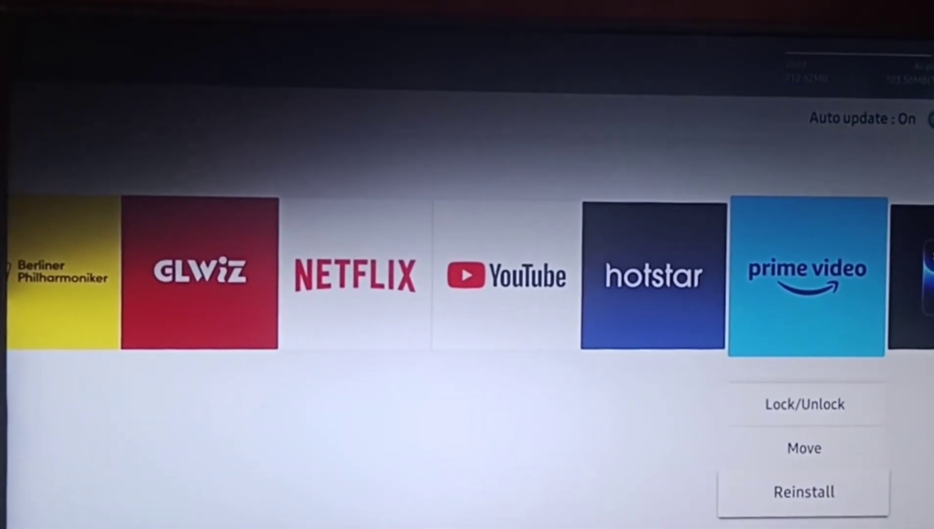
{"action": "key", "text": "Down"}
{"action": "key", "text": "Up"}
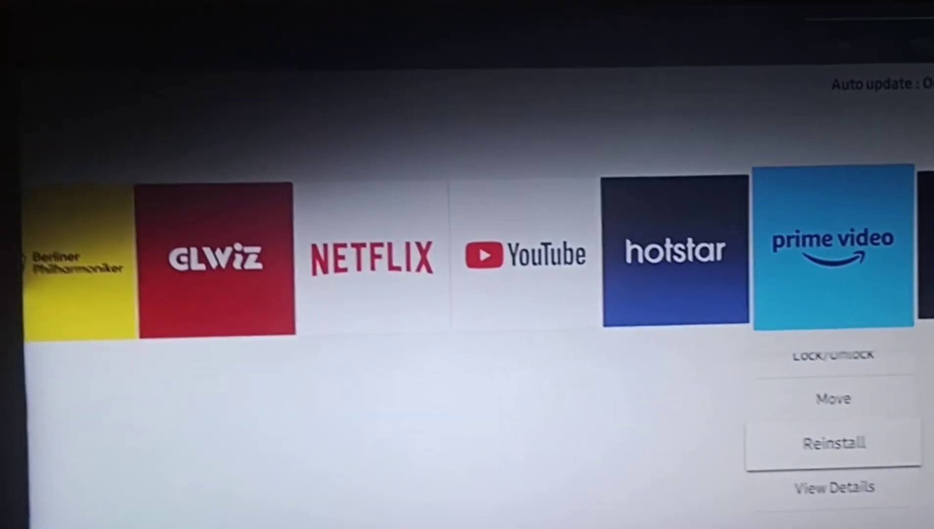
Confirm Reinstall so Prime Video's tile shows the progress counter.
{"action": "key", "text": "Return"}
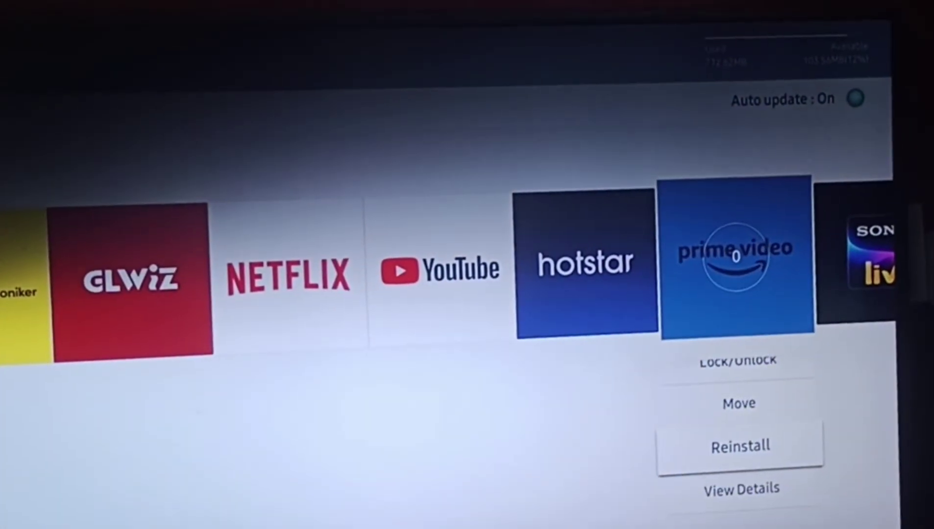